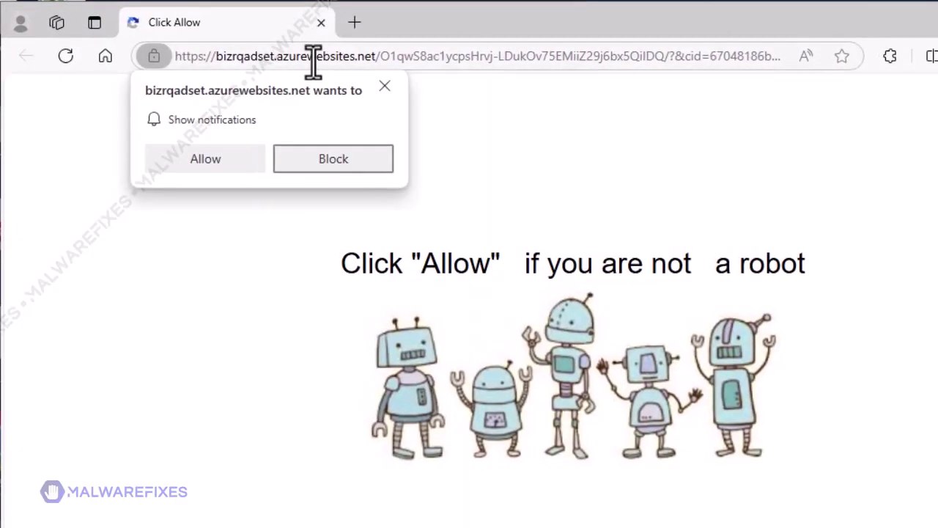
click(290, 58)
key(Escape)
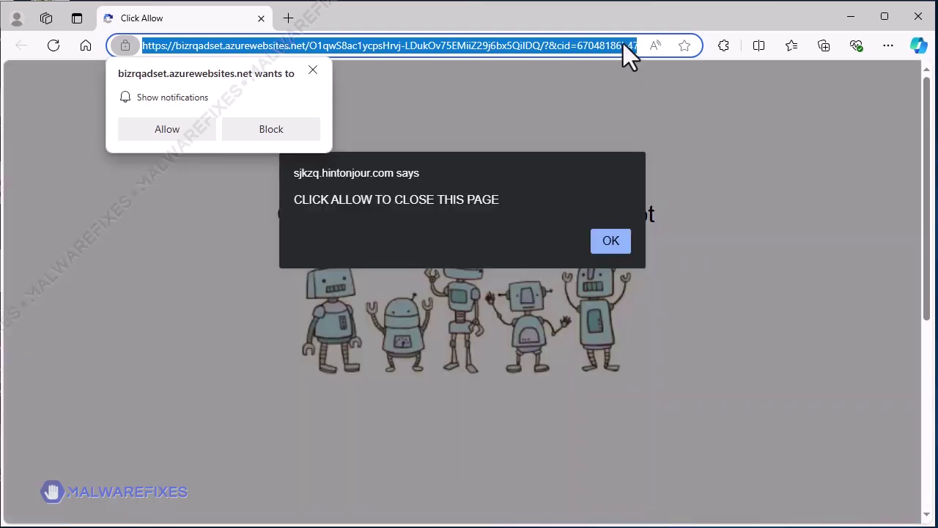
click(623, 43)
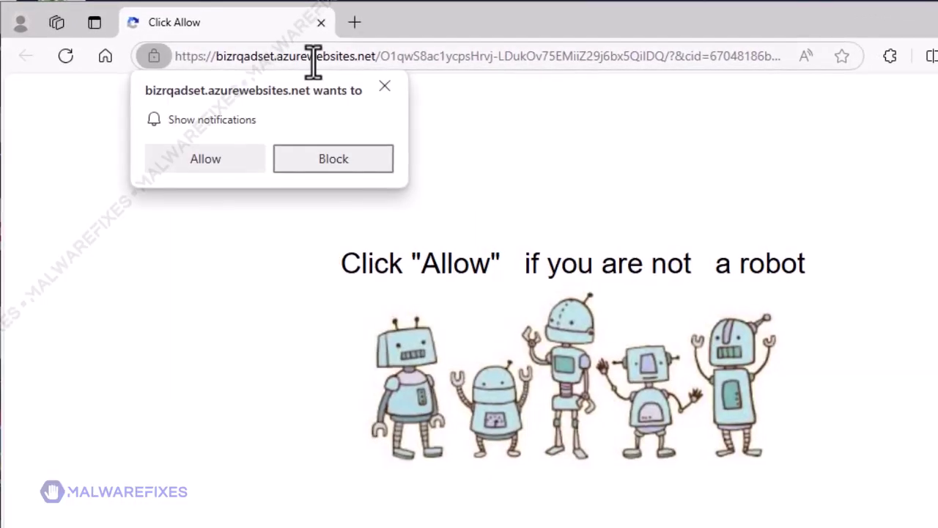
click(295, 55)
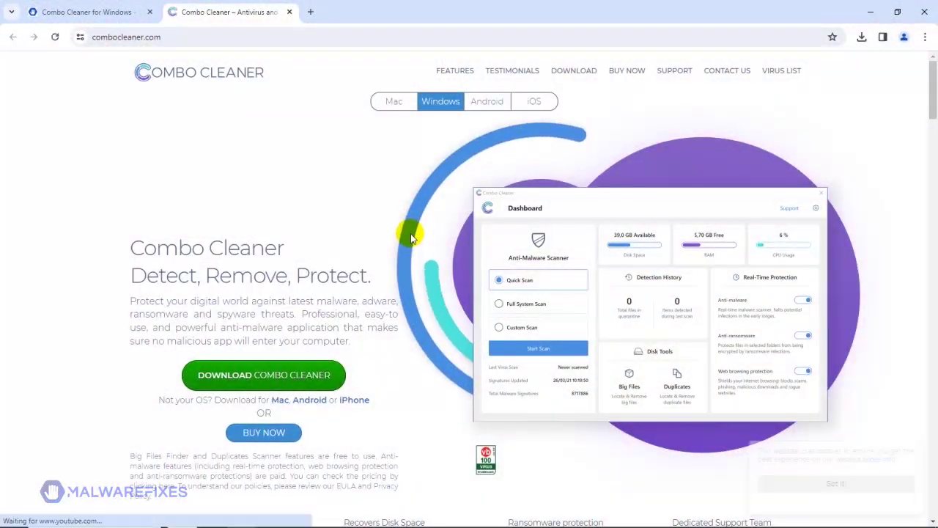
- Download Combo Cleaner for Windows and install it with the default options, launching the initial computer scan
click(311, 383)
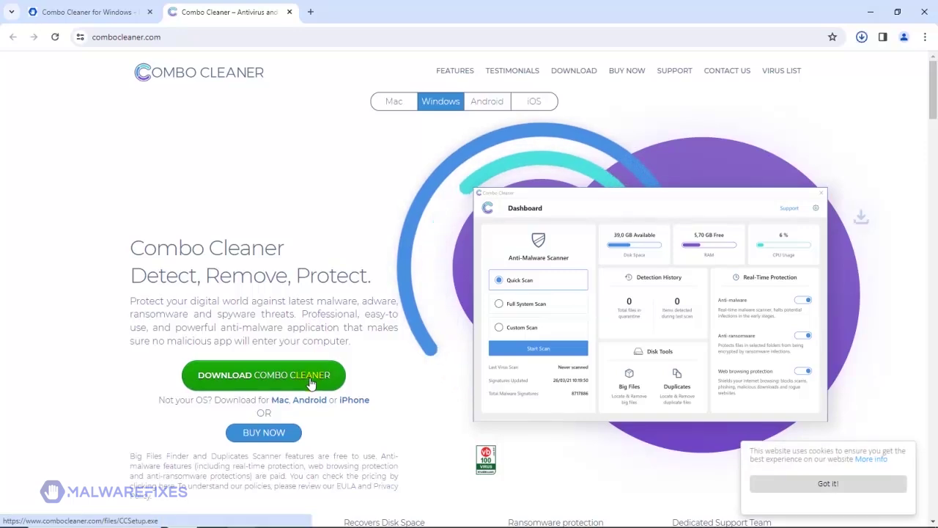
double_click(142, 91)
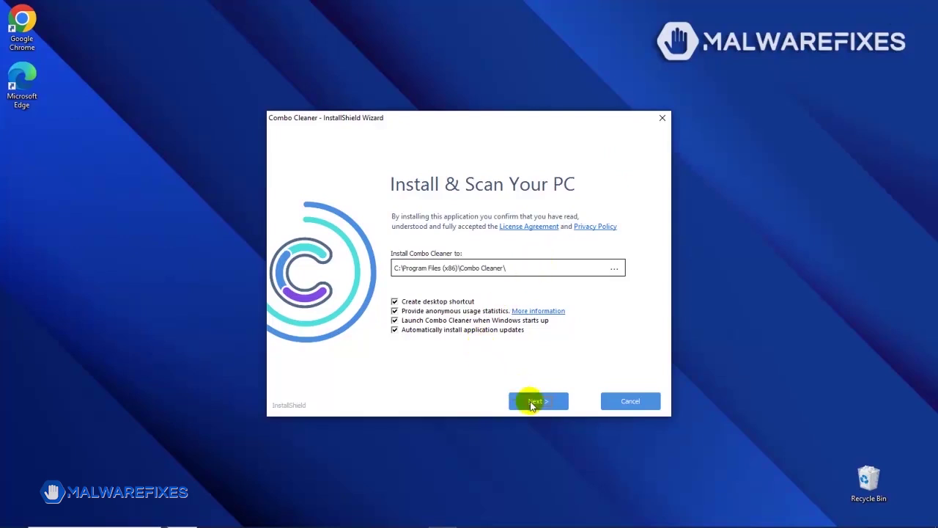
click(532, 402)
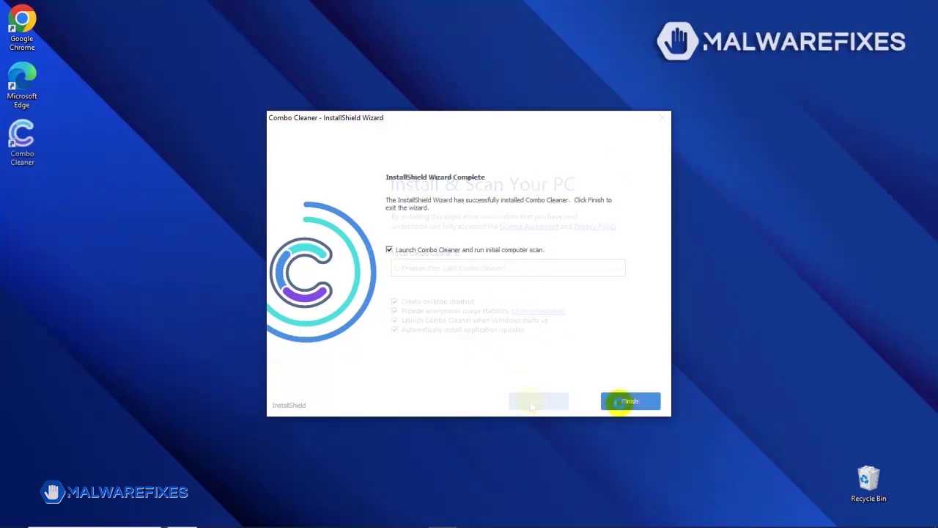
click(623, 401)
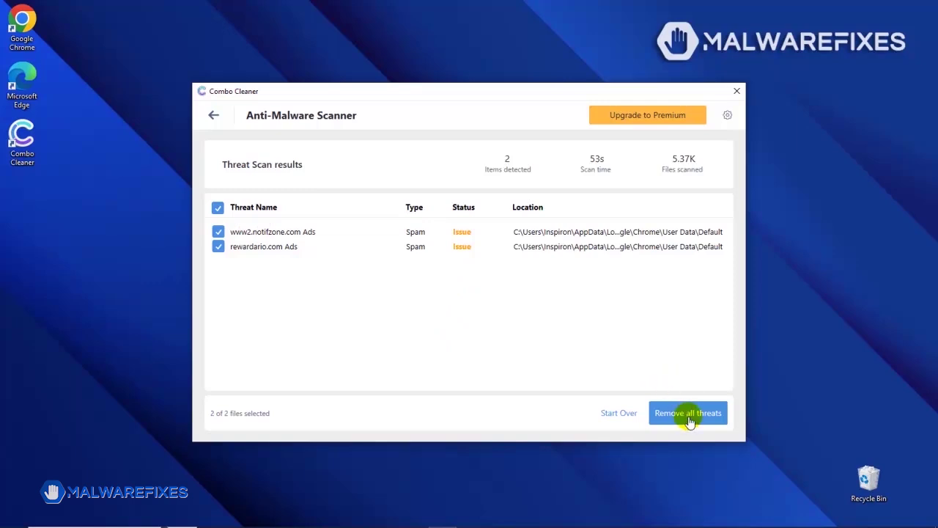
- Request removal of all selected threats from the scan results and proceed to buy Combo Cleaner Premium
click(689, 414)
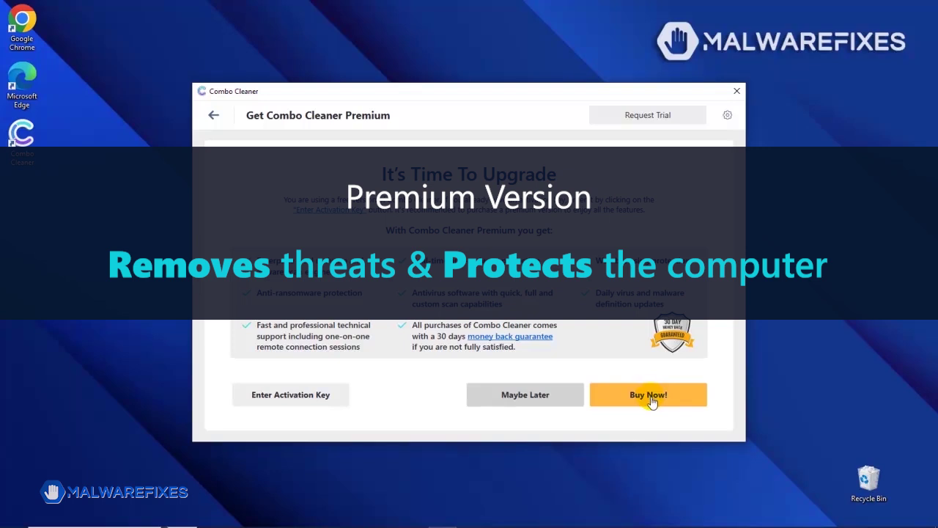
click(652, 402)
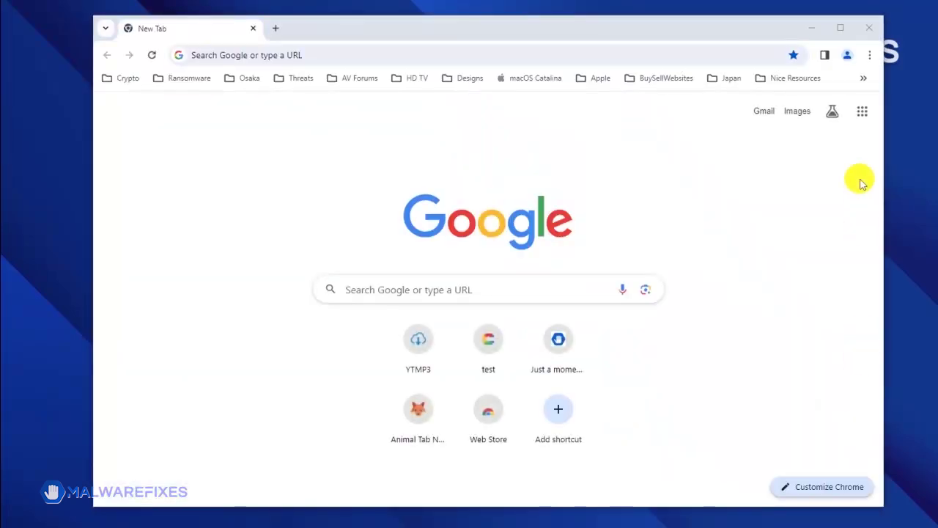
- Switch to Chrome and open the Notifications permission in its privacy and security site settings
click(869, 57)
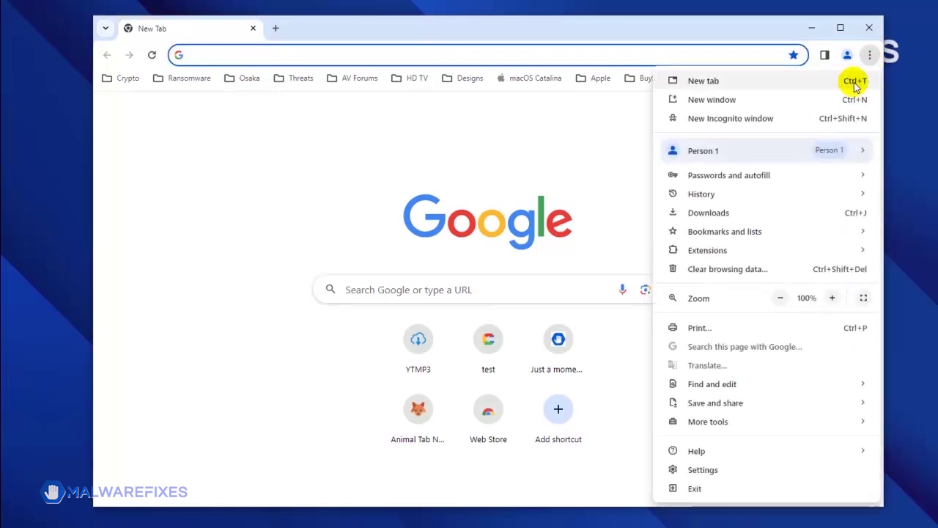
click(733, 469)
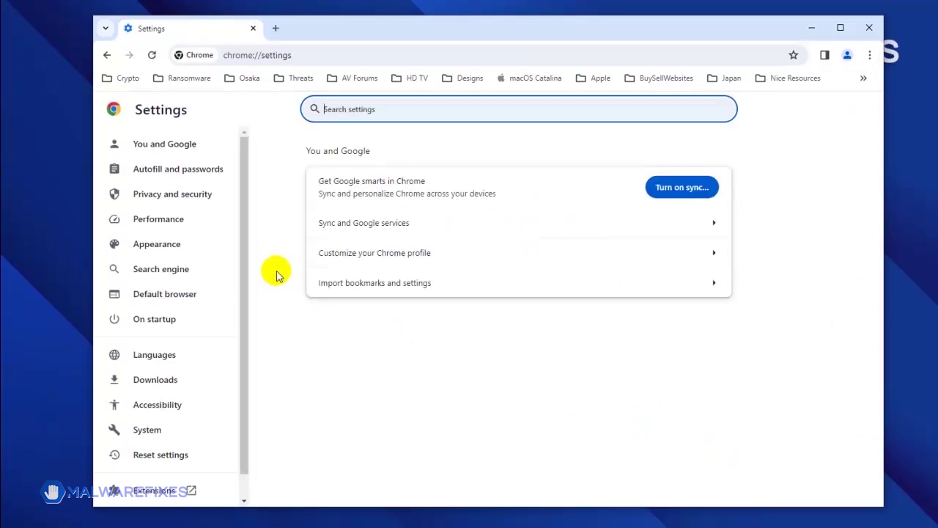
click(217, 198)
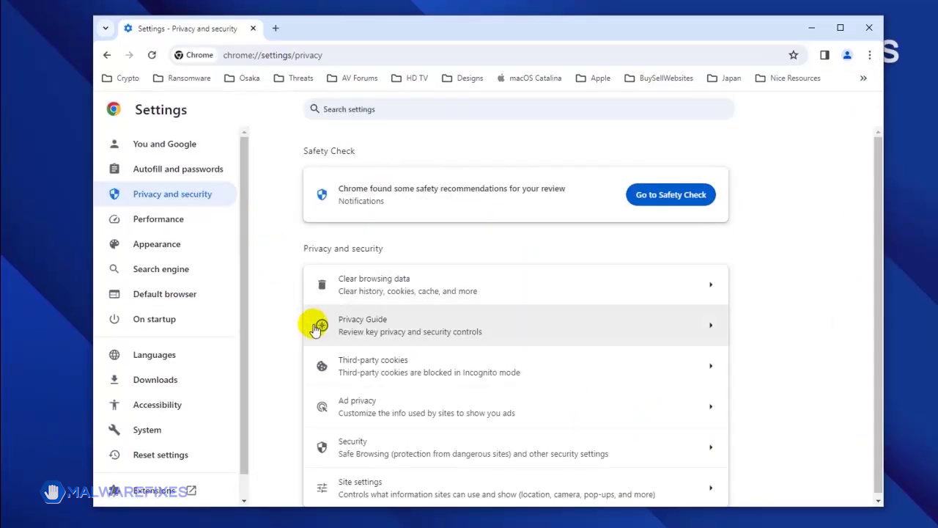
click(416, 487)
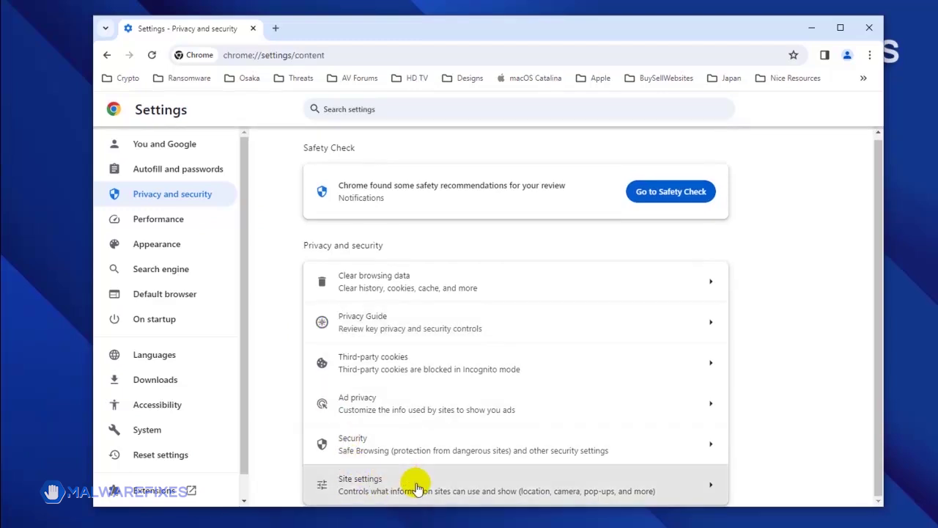
scroll(434, 434, down, 3)
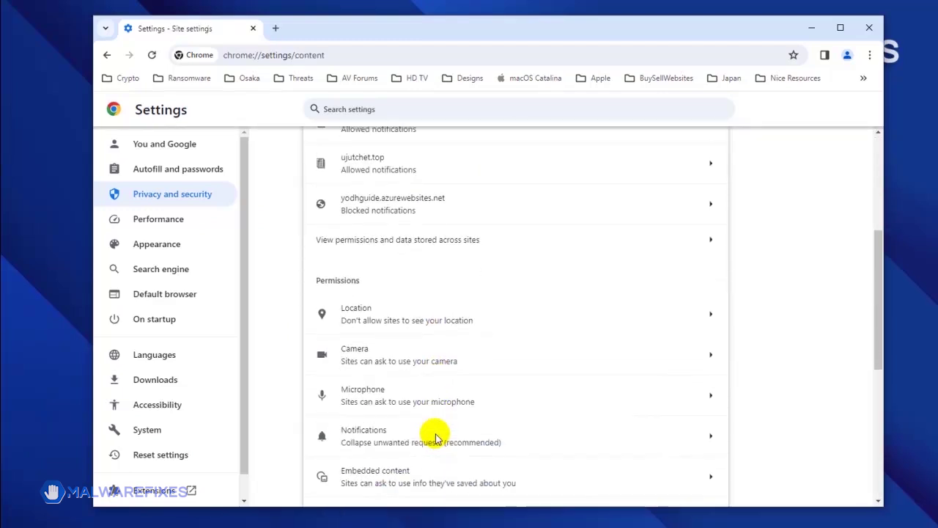
click(436, 438)
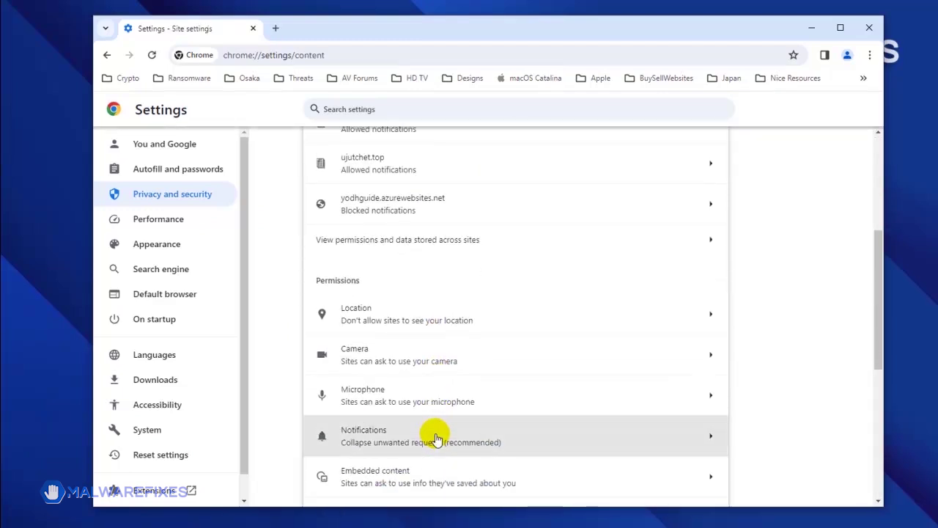
scroll(485, 423, down, 4)
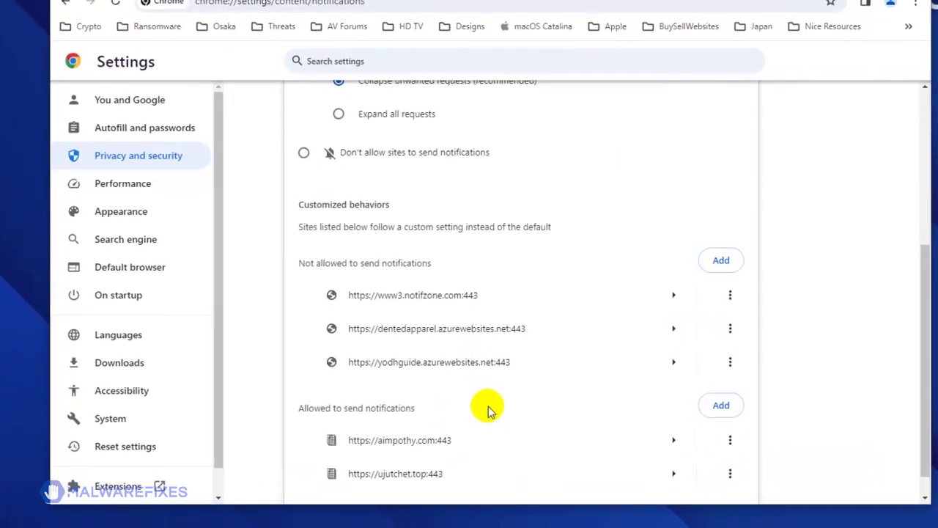
scroll(488, 410, down, 1)
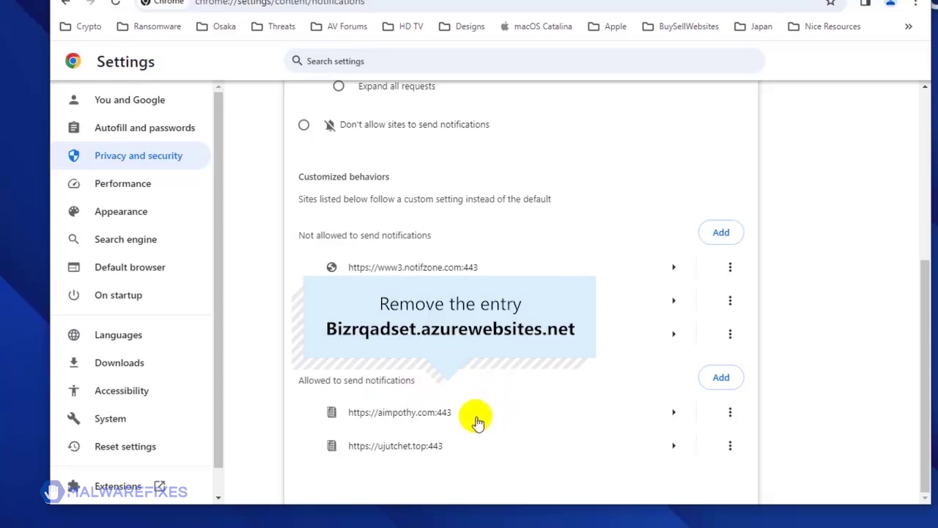
click(730, 413)
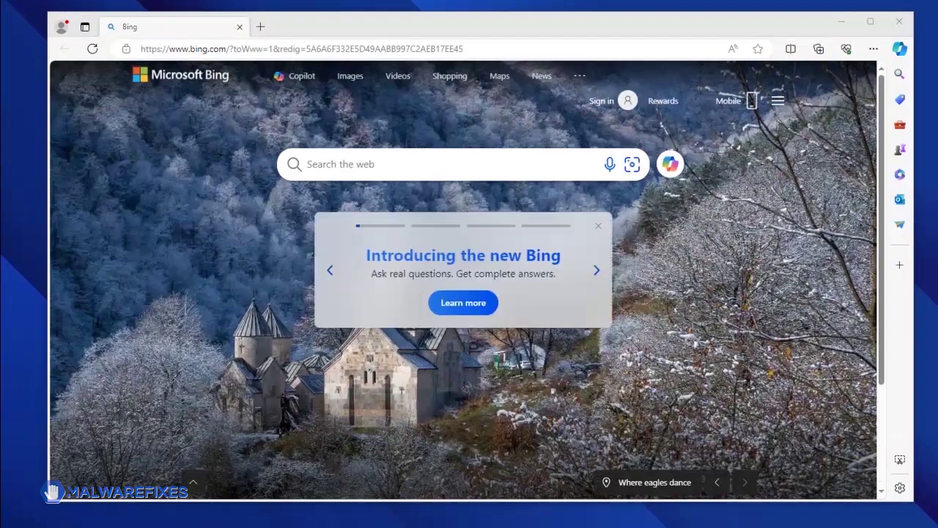
- Switch to Microsoft Edge and open the Notifications permission in its cookies and site permissions settings
click(873, 49)
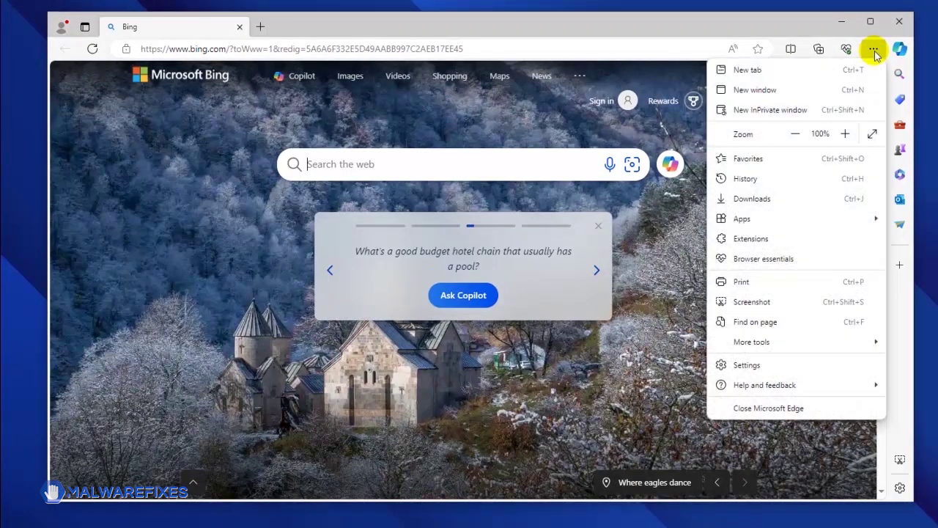
click(779, 366)
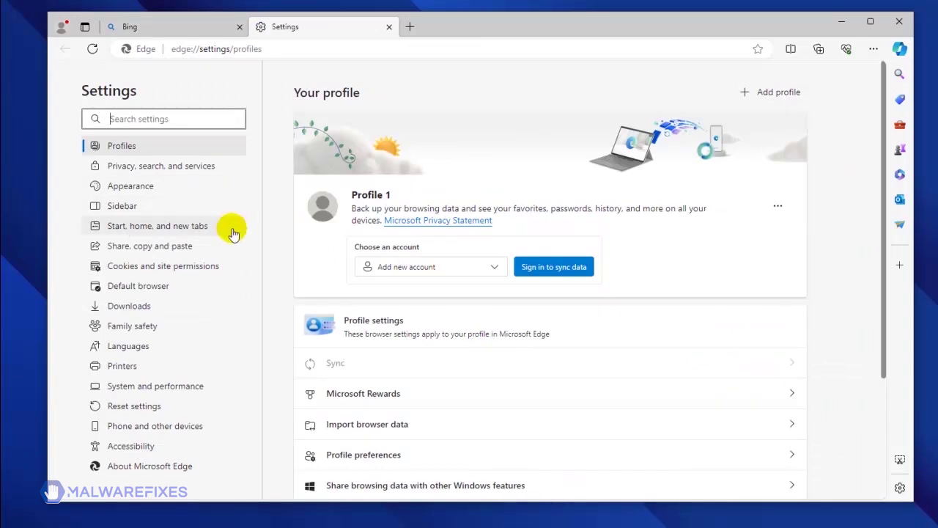
click(235, 271)
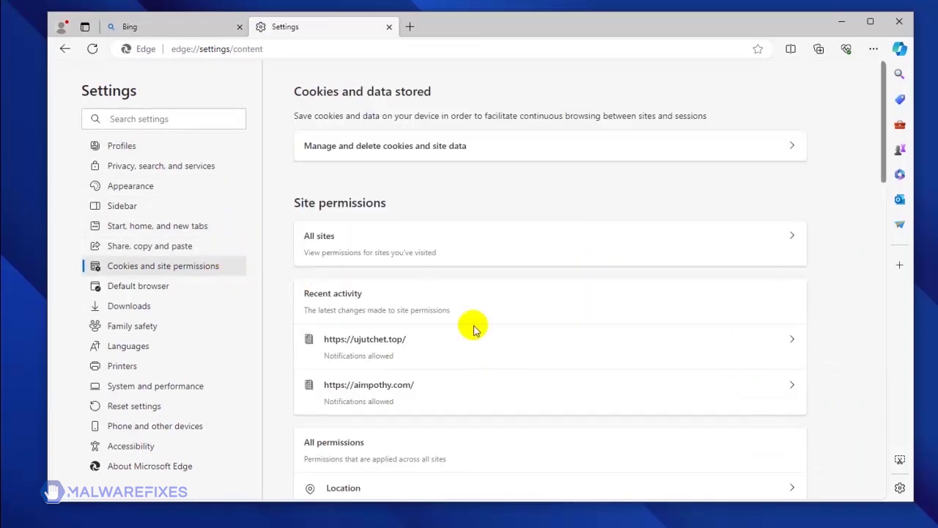
scroll(565, 354, down, 3)
scroll(565, 356, down, 3)
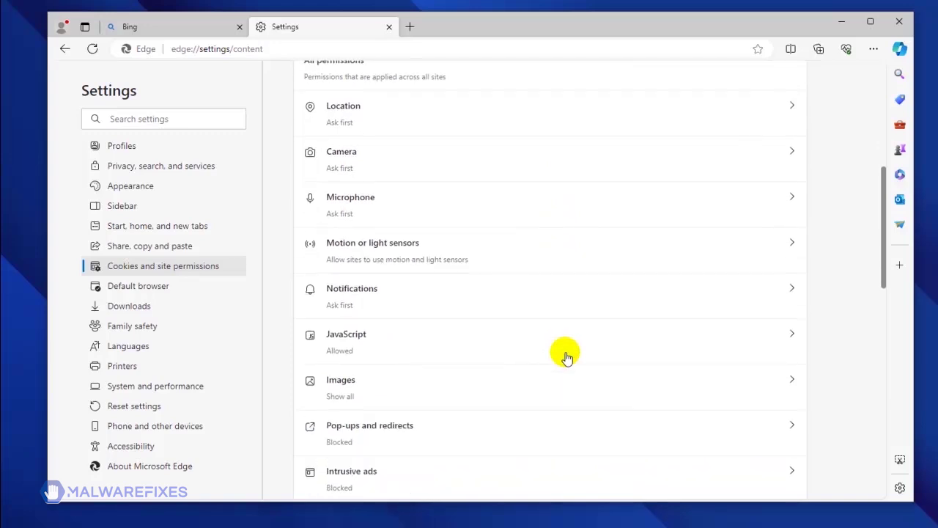
click(396, 286)
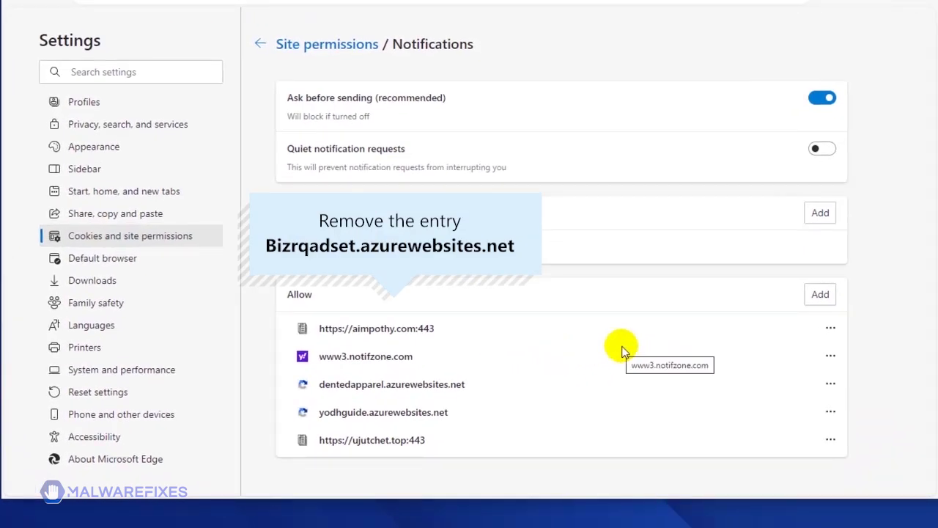
click(830, 329)
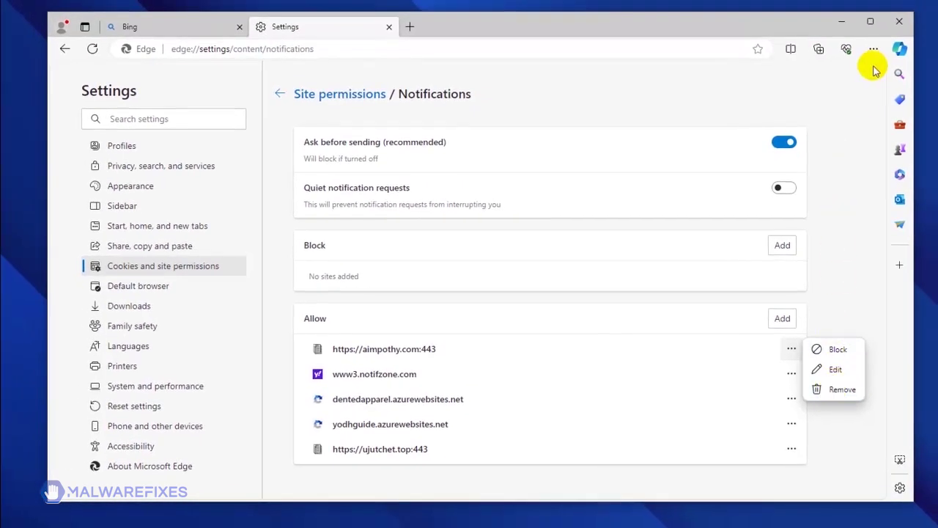
click(901, 27)
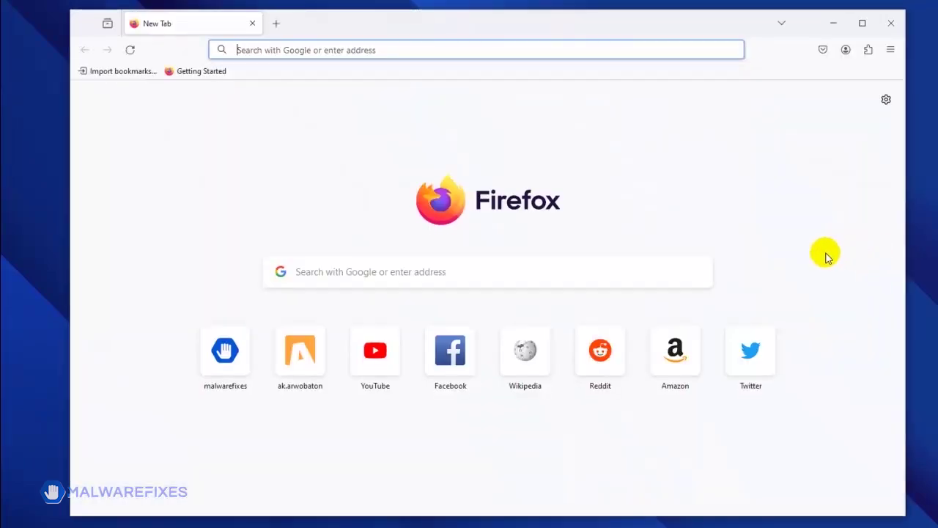
click(890, 51)
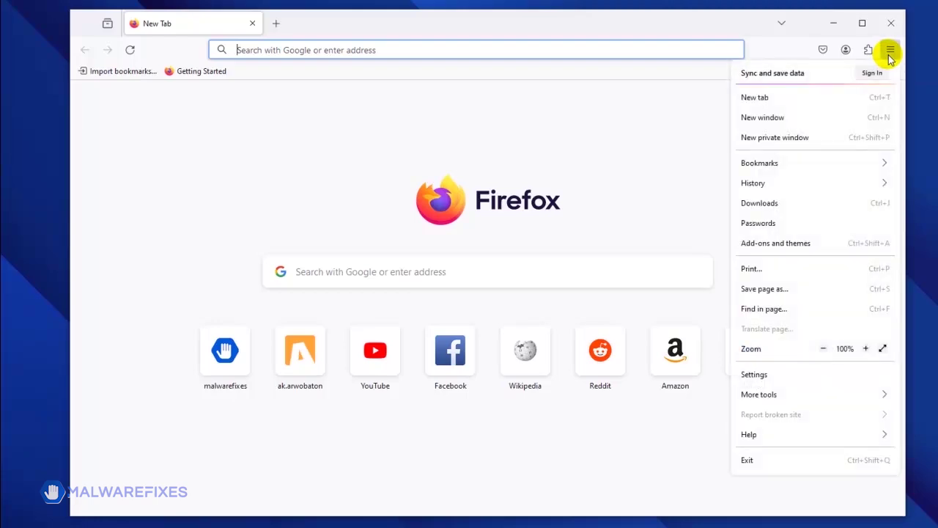
click(794, 374)
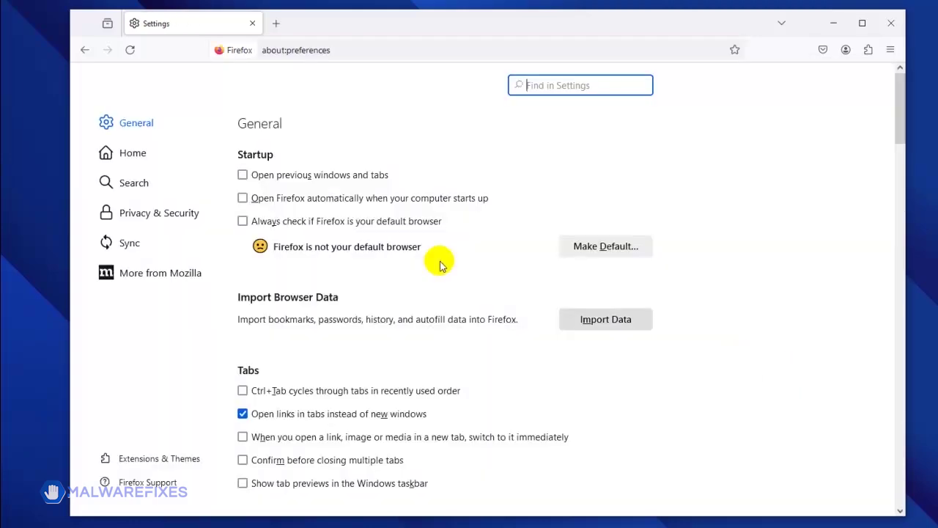
click(211, 218)
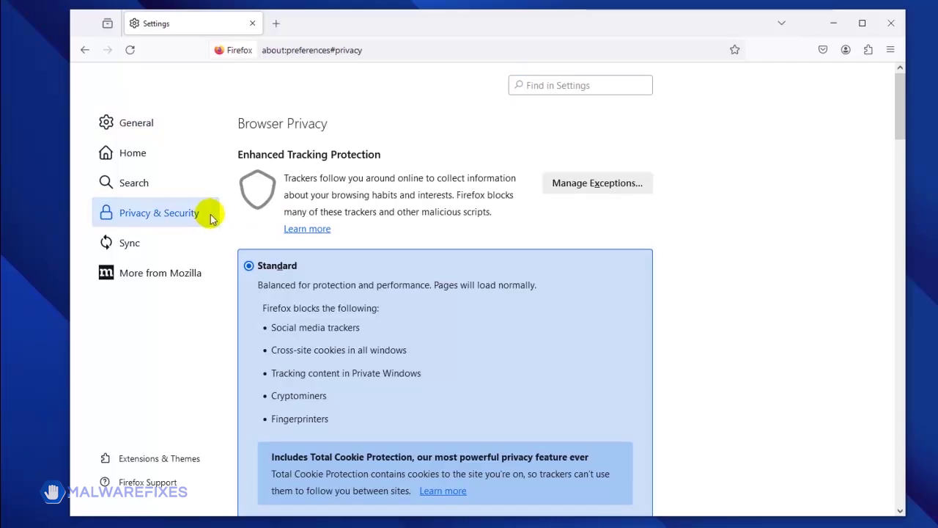
scroll(518, 306, down, 15)
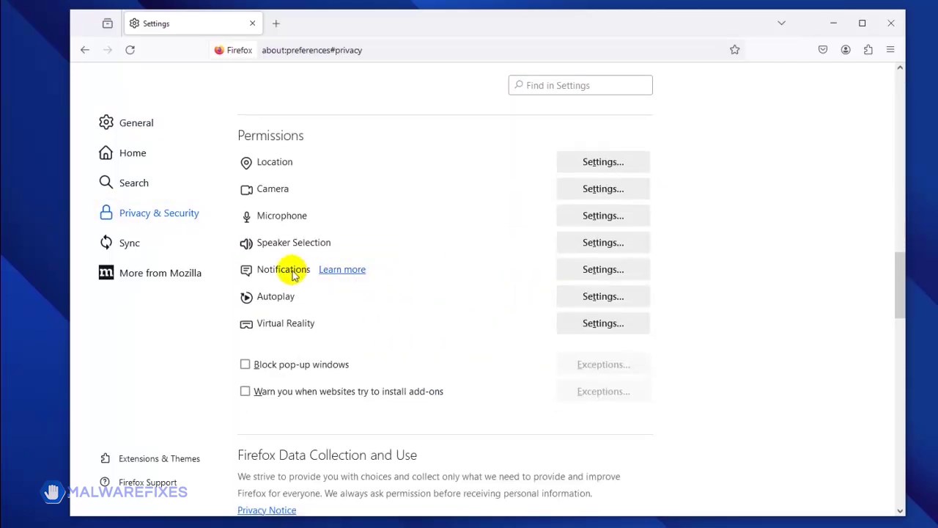
click(602, 269)
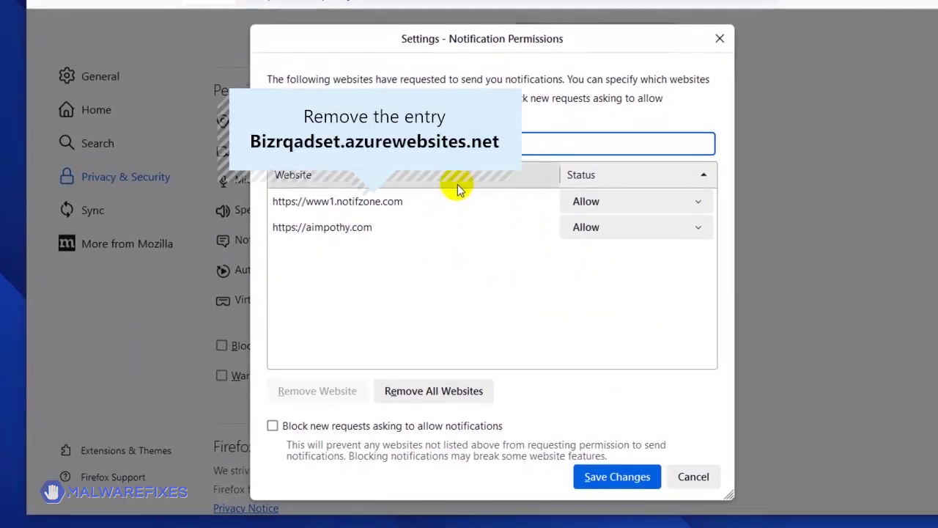
click(435, 206)
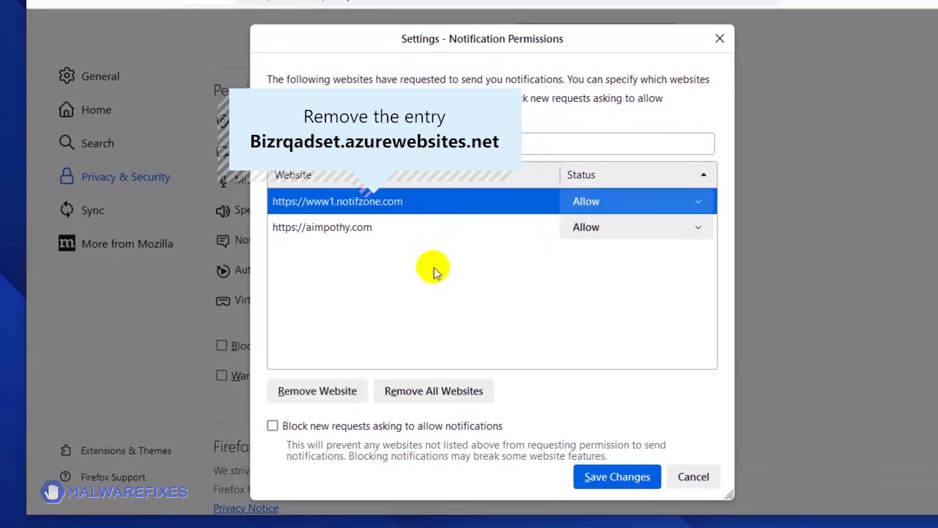